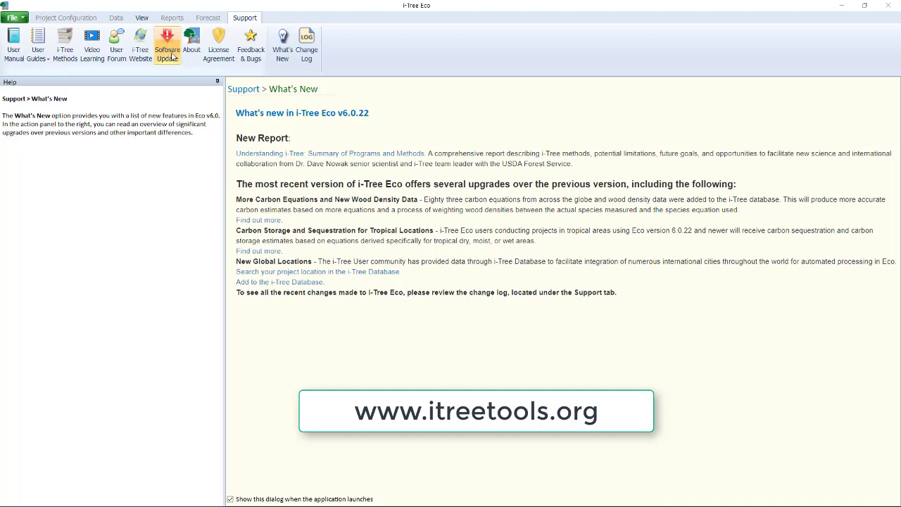
Look over the available user guides and open the Video Learning resources page.
left_click(44, 60)
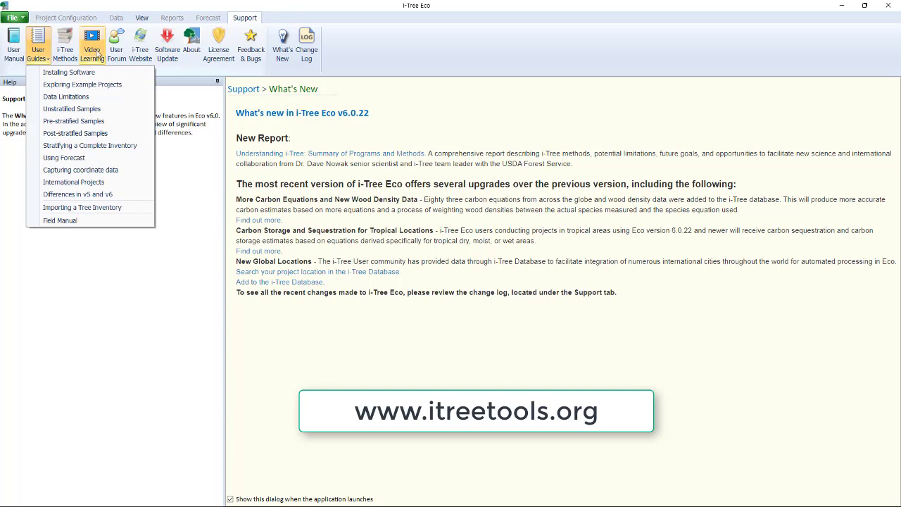
left_click(99, 55)
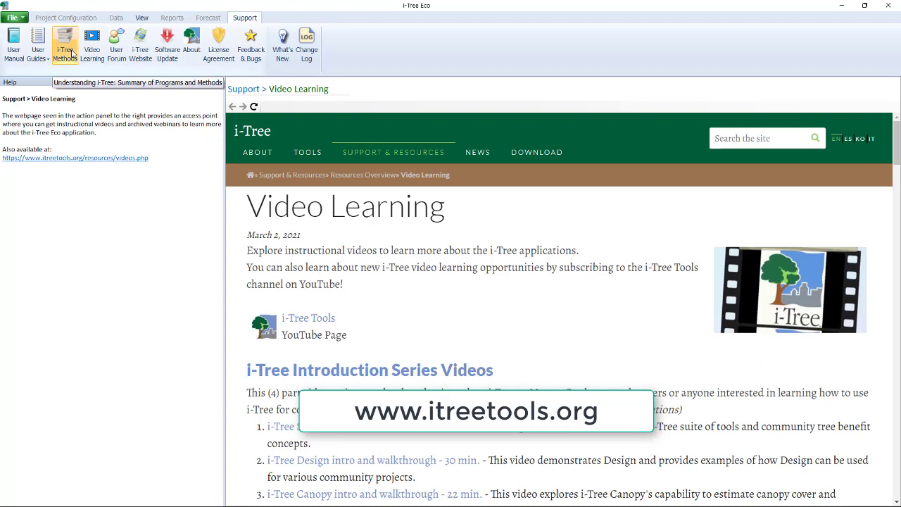
Browse the full species list with its codes, scientific names and common names, and return to its beginning.
left_click(142, 19)
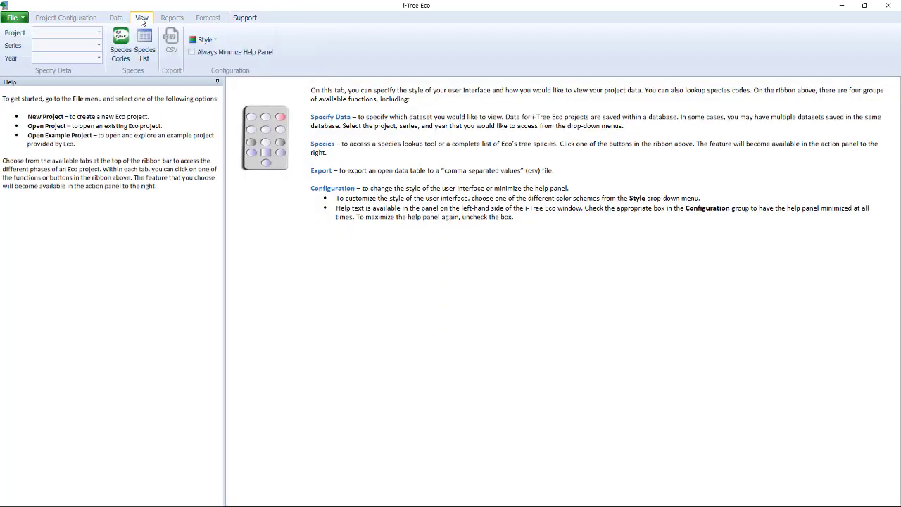
left_click(145, 46)
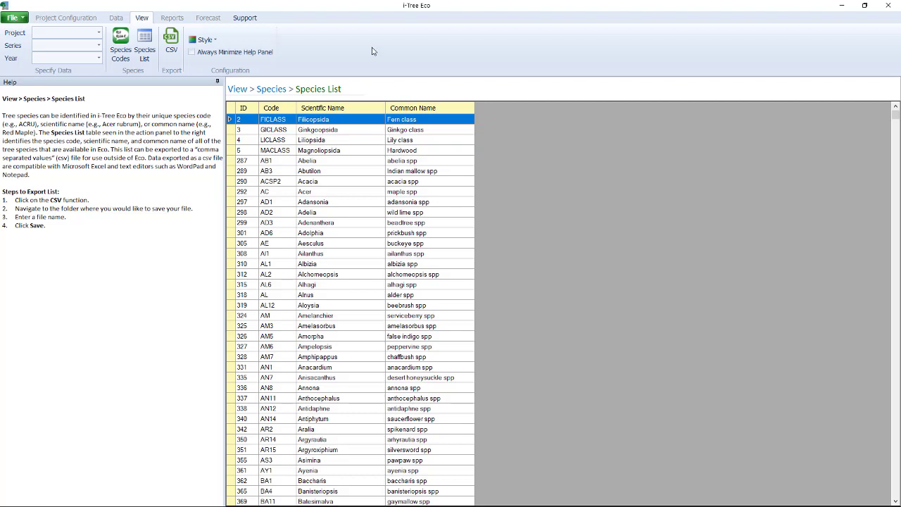
left_click(895, 133)
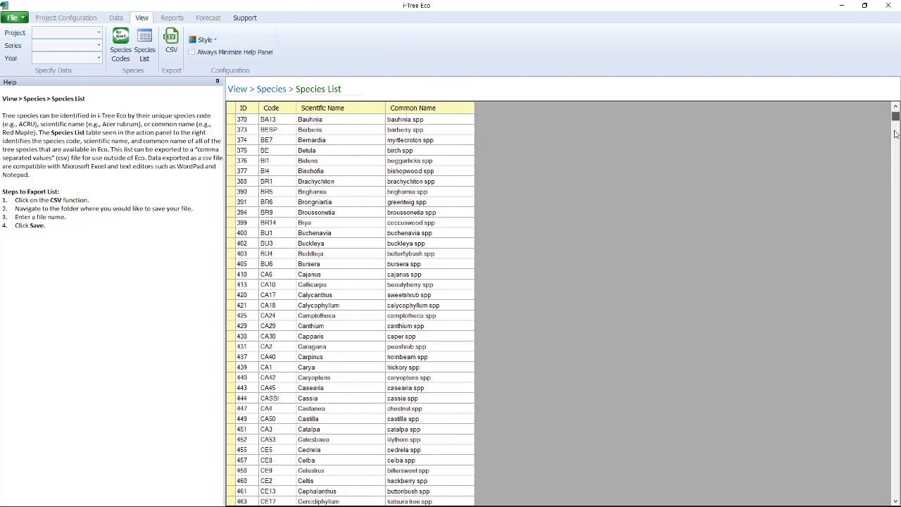
left_click_drag(896, 134, 896, 200)
key("ctrl+Home")
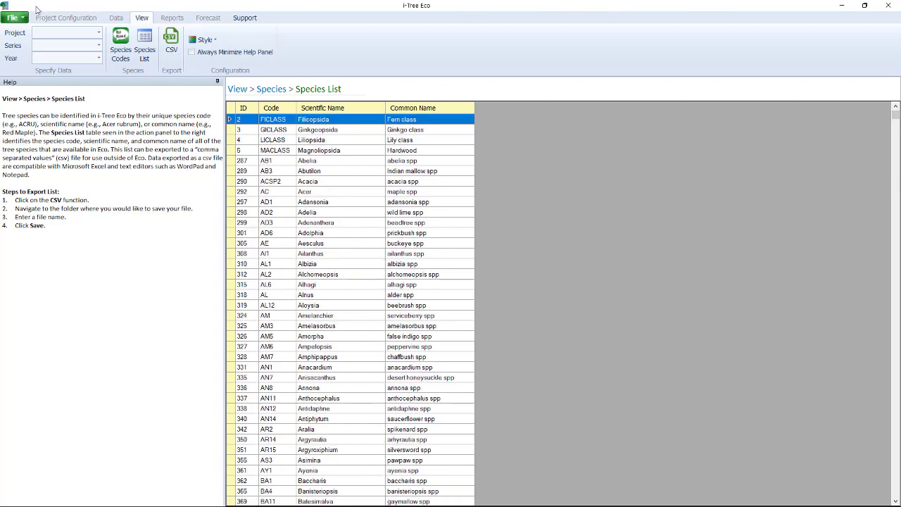
Start a new project with Complete Inventory as the project type.
left_click(23, 18)
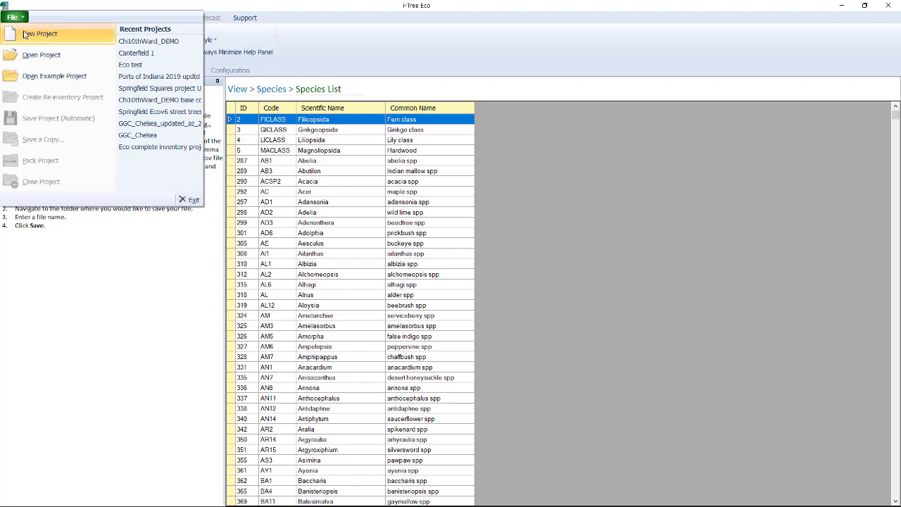
left_click(26, 34)
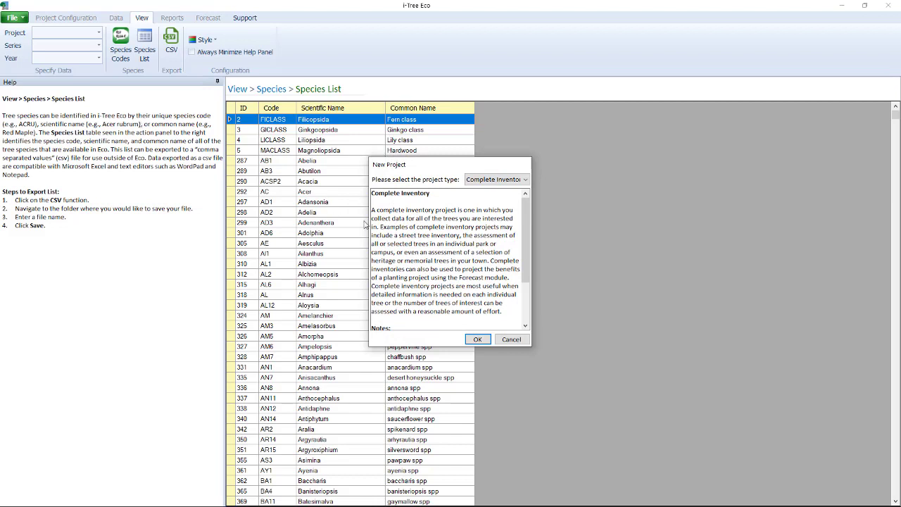
left_click(525, 181)
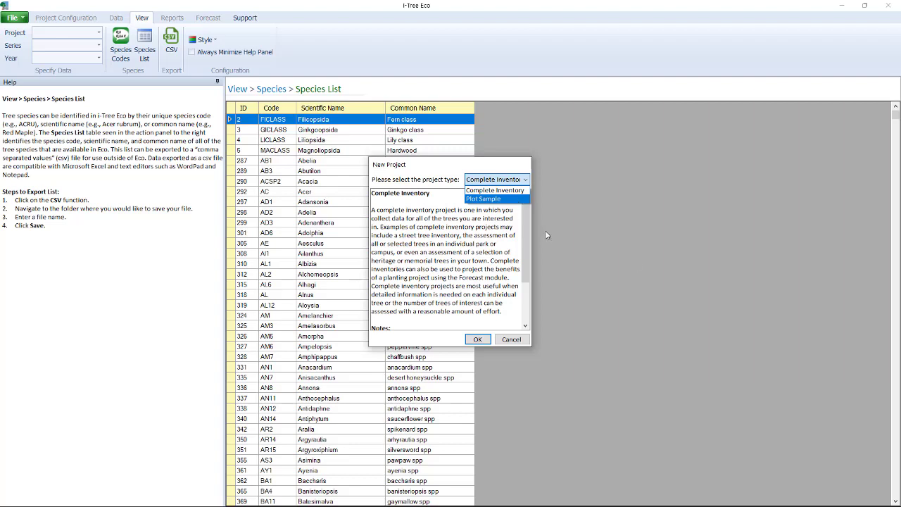
left_click(514, 192)
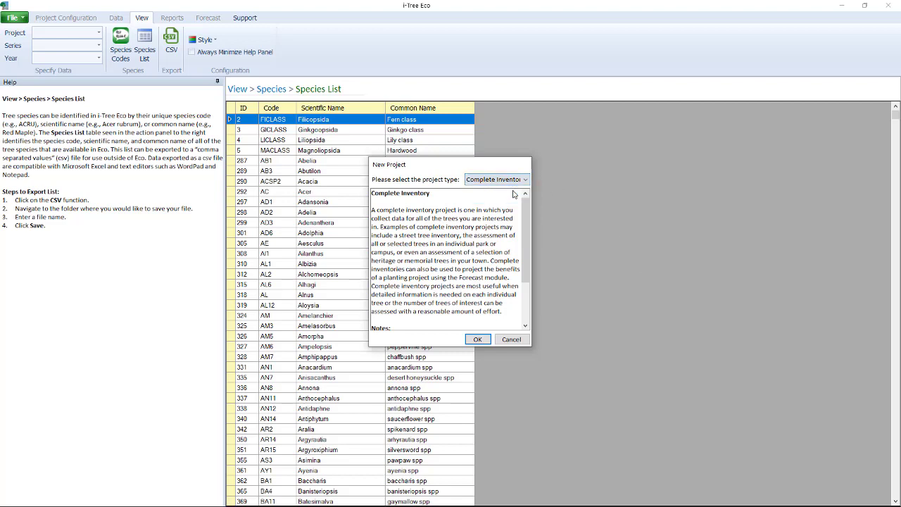
left_click(478, 340)
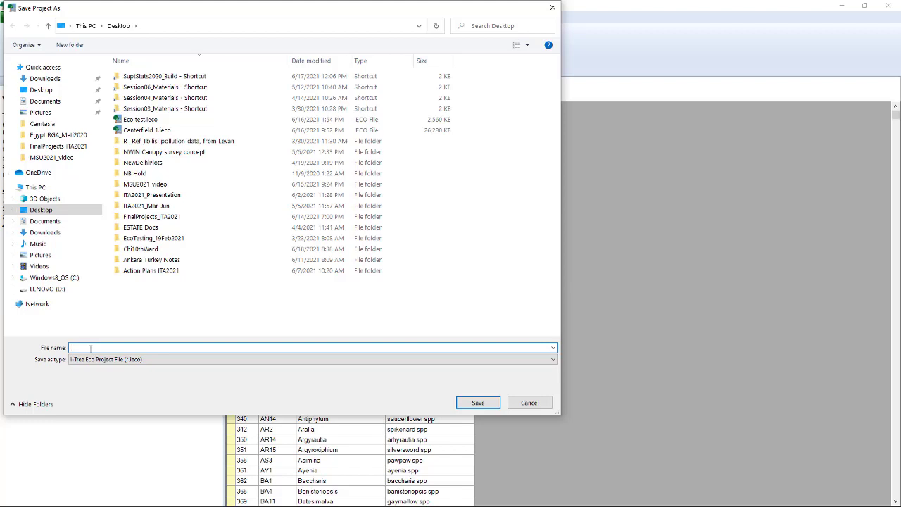
Save the new project file on the Desktop as GWHS Demo.
type("GWHS Demo")
left_click(41, 89)
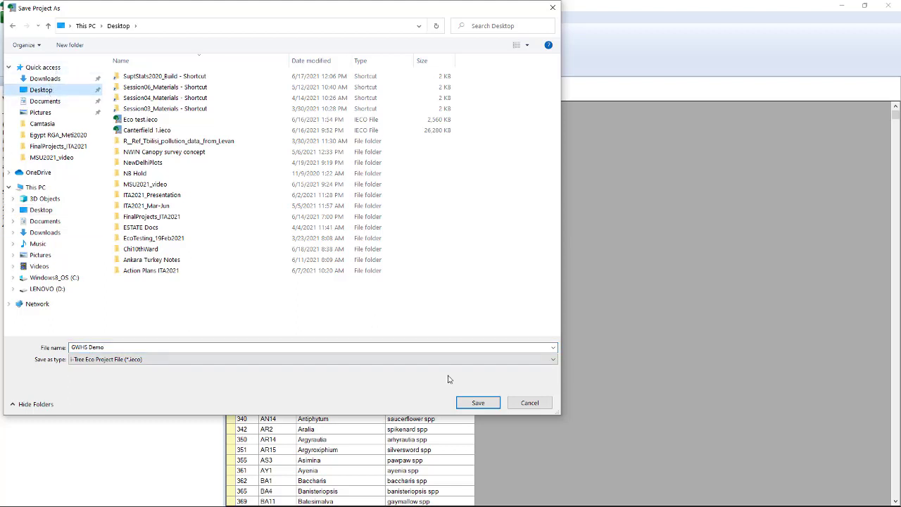
left_click(466, 405)
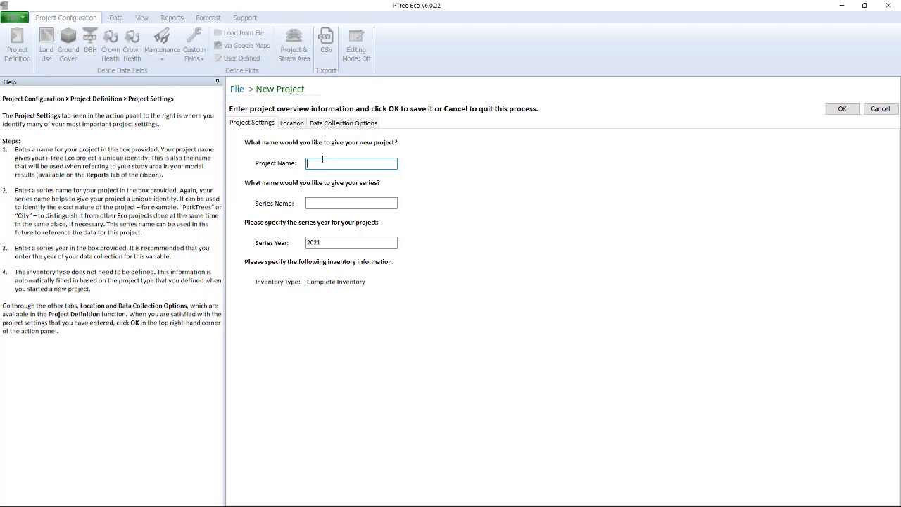
Name the project "GWHS demo" and its series "Demo" in the project settings.
type("GWHS demo")
left_click(330, 204)
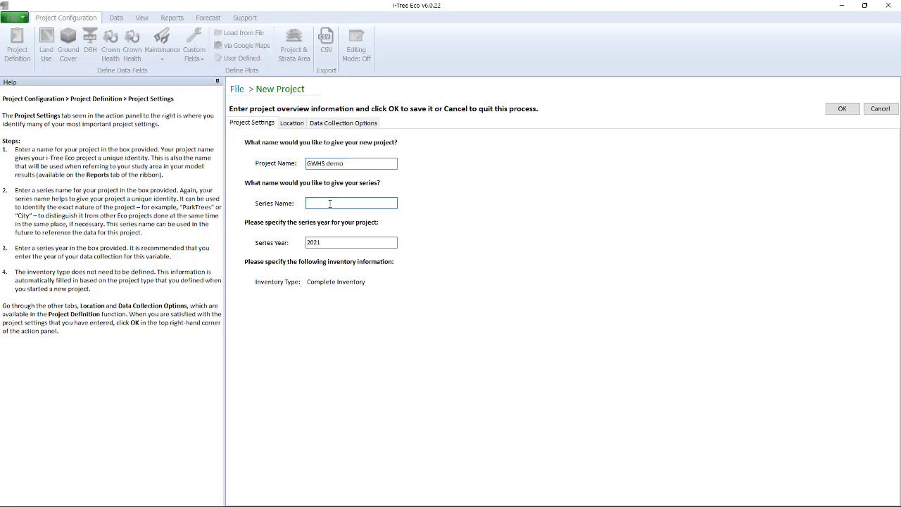
type("Demo")
Set the project location's nation to United States of America and its state to Illinois.
left_click(291, 123)
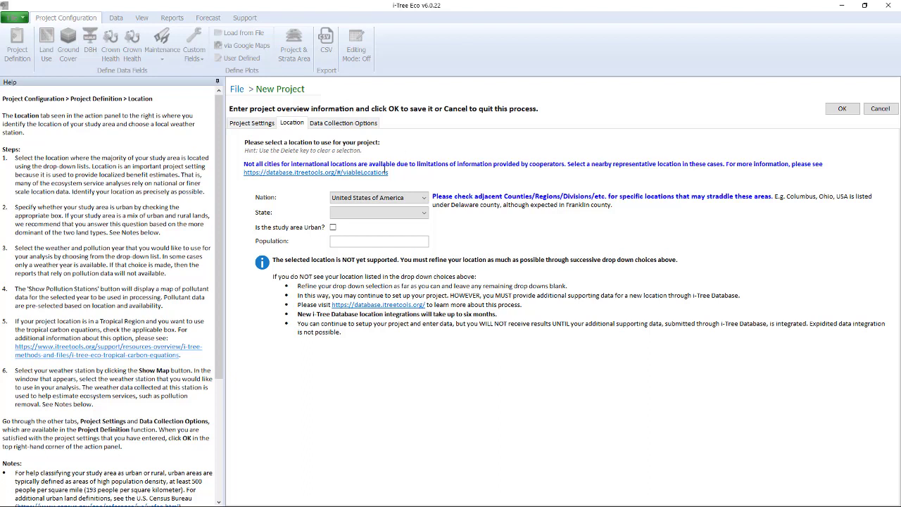
left_click(424, 202)
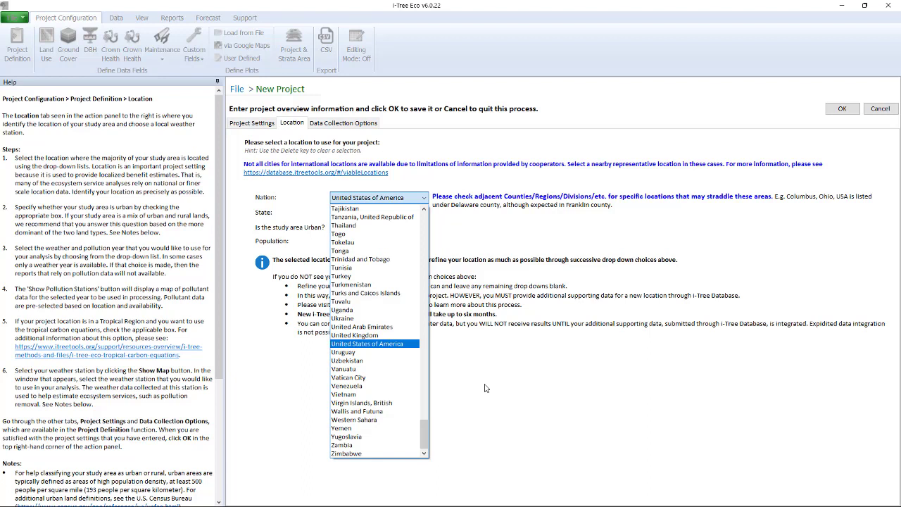
left_click(399, 345)
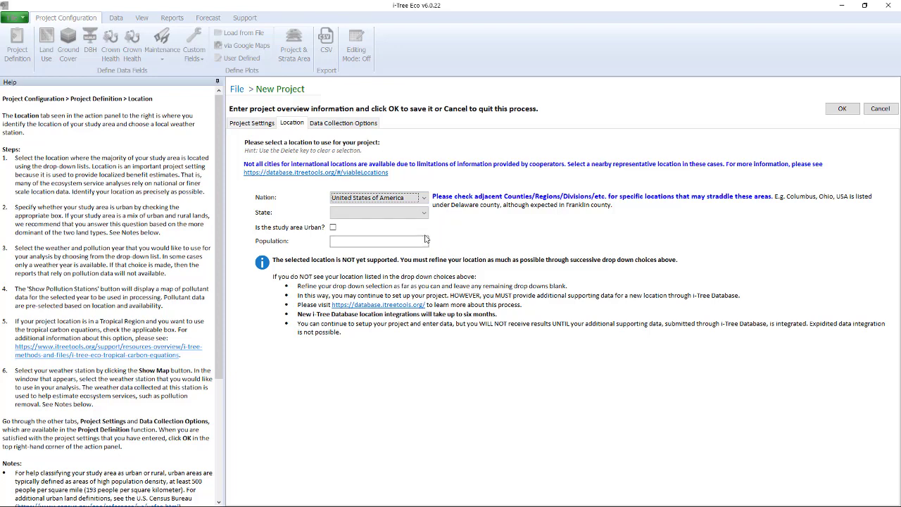
left_click(423, 212)
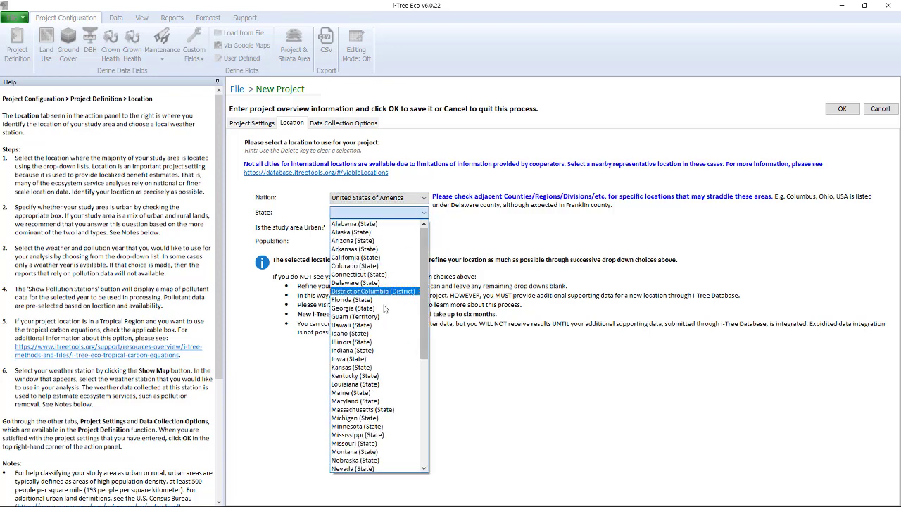
left_click(380, 342)
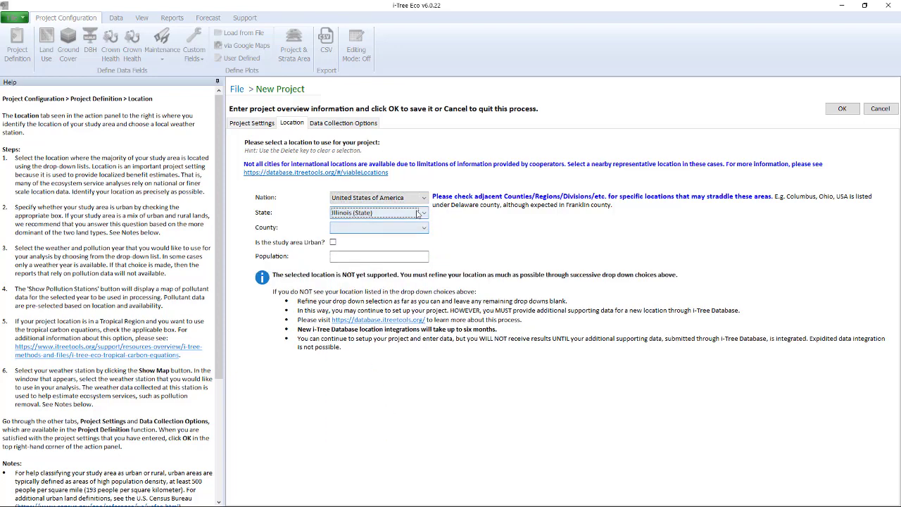
Refine the project location to Cook county and the place Chicago.
left_click(423, 227)
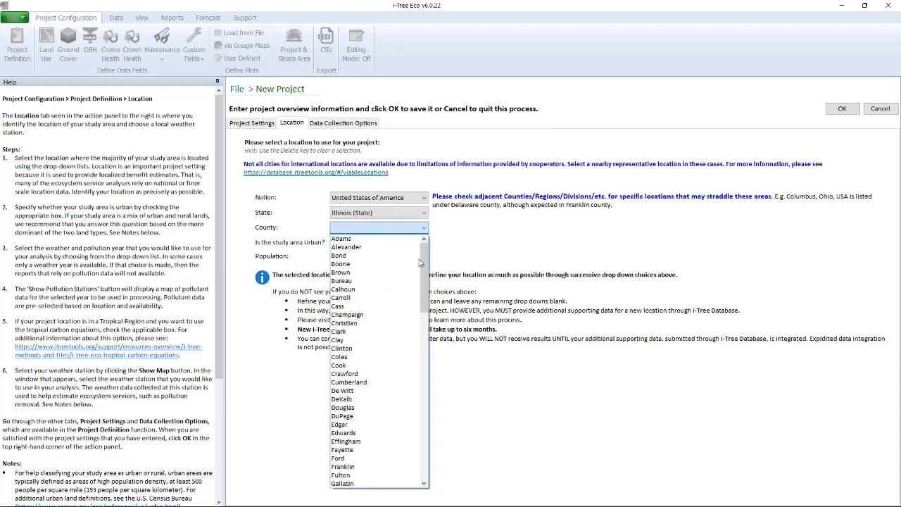
key("c")
key("Down")
key("Down")
key("Down")
key("Down")
key("Down")
key("Down")
key("Down")
key("Down")
key("Down")
key("Return")
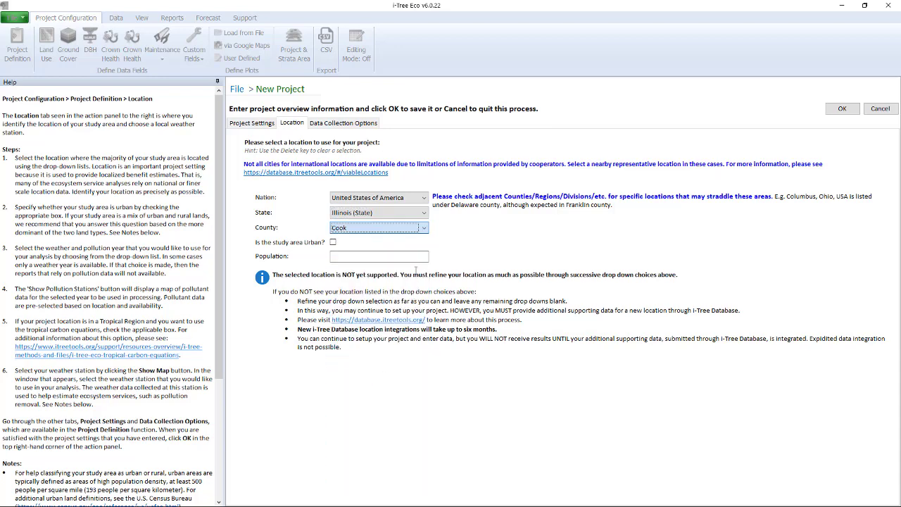
left_click(424, 242)
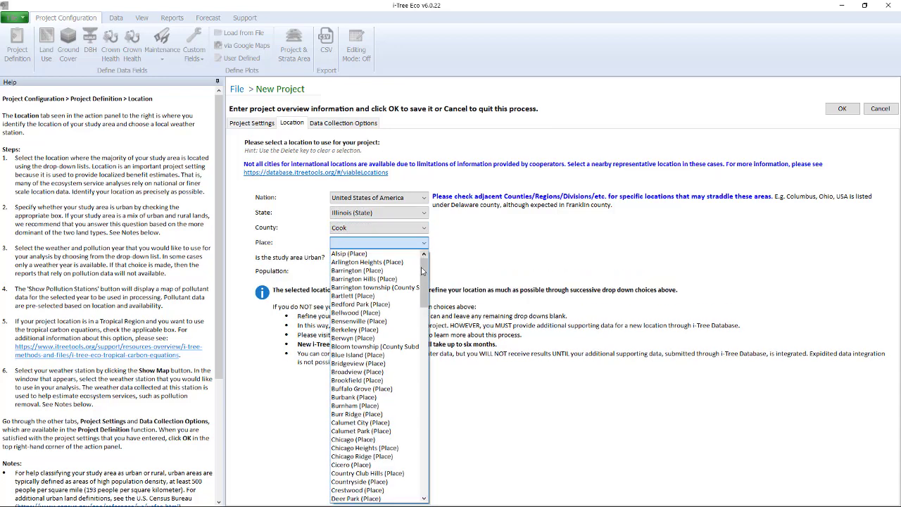
left_click(390, 441)
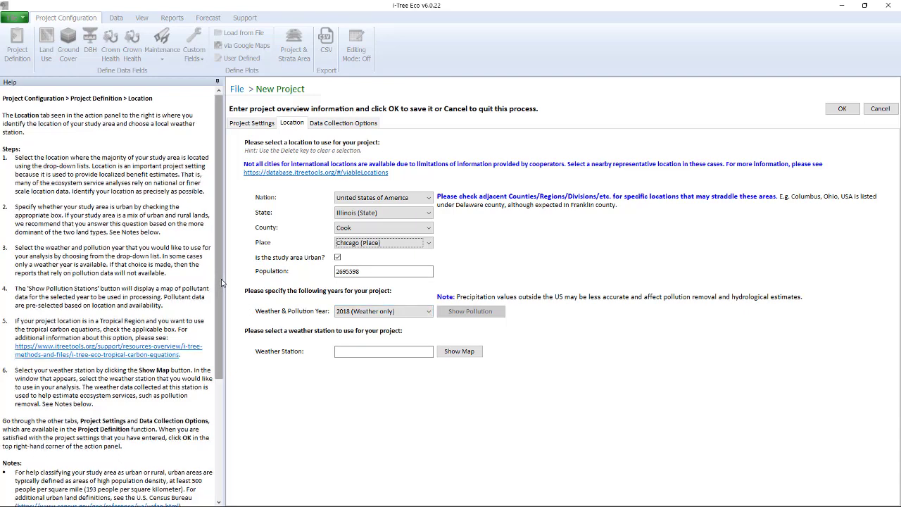
Set the project's weather and pollution year to 2016 (Weather and Pollution).
left_click_drag(221, 282, 226, 402)
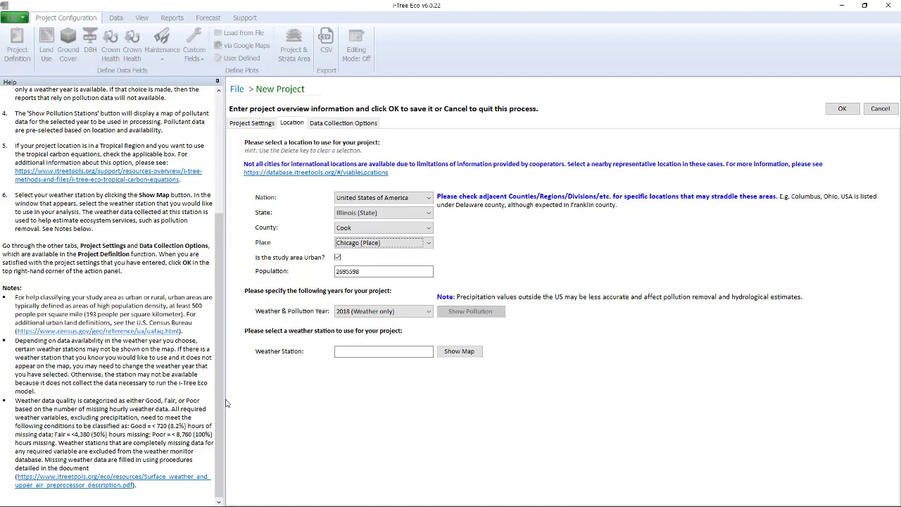
left_click_drag(223, 388, 214, 250)
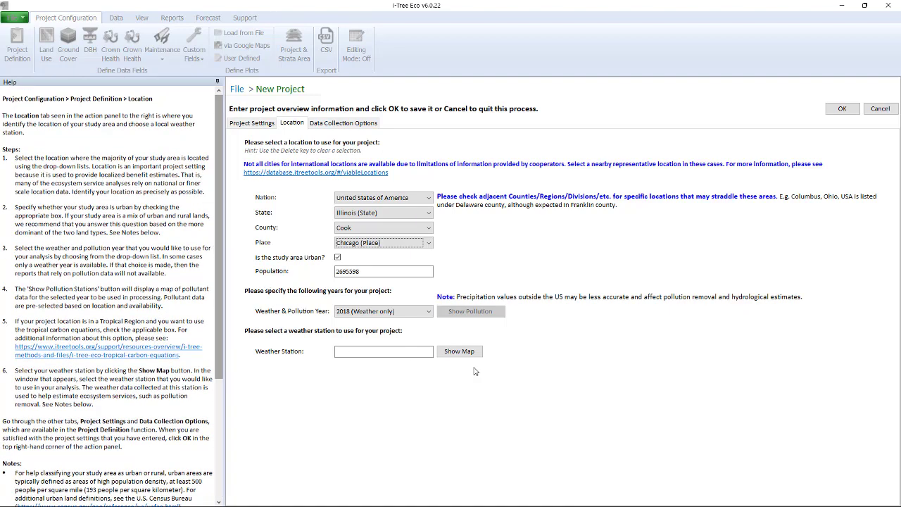
left_click(430, 313)
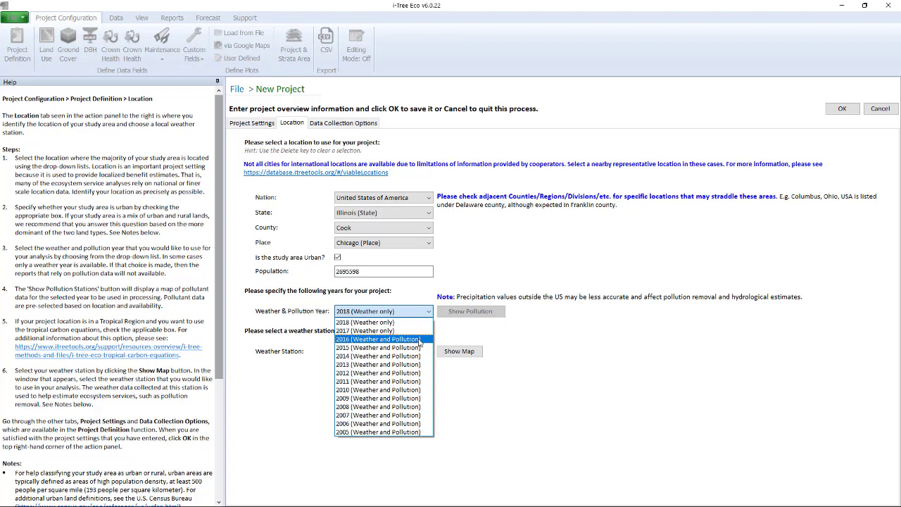
left_click(419, 340)
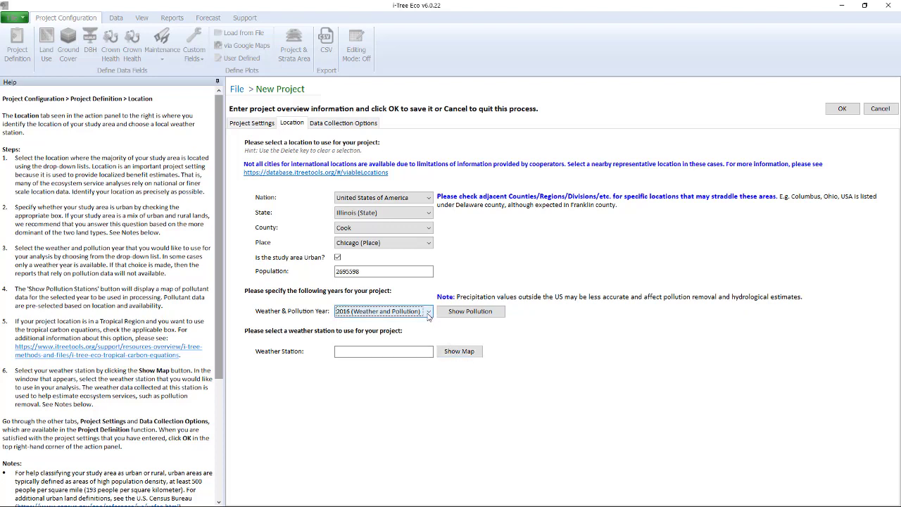
Choose the Chicago Midway Intl Arpt station on the map as the project's weather station.
left_click(459, 352)
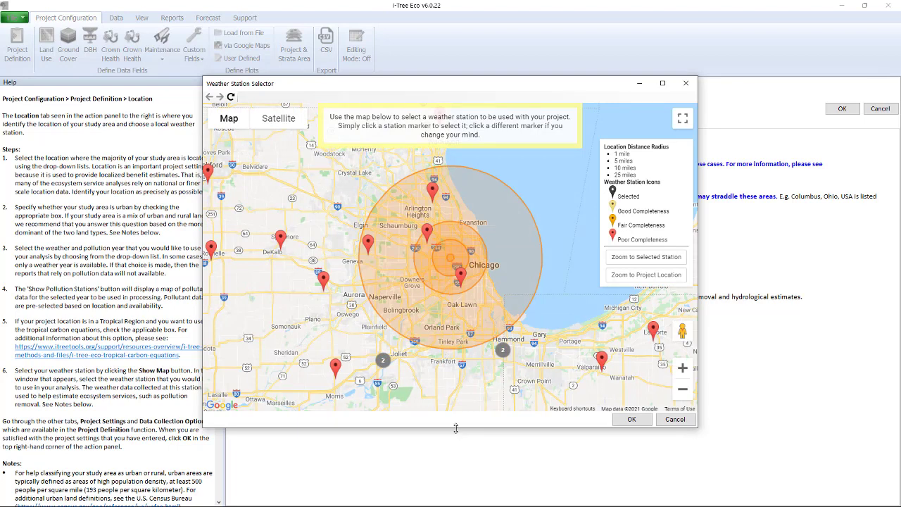
left_click_drag(454, 426, 446, 473)
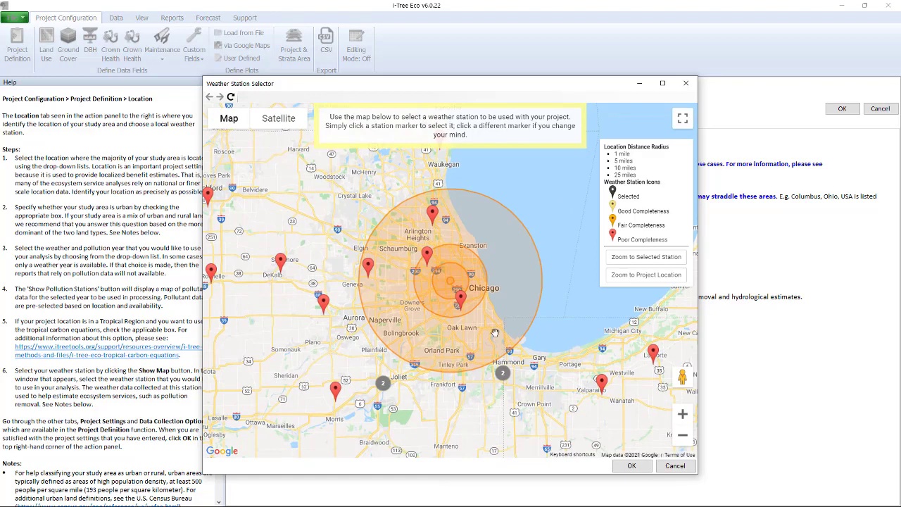
left_click(683, 415)
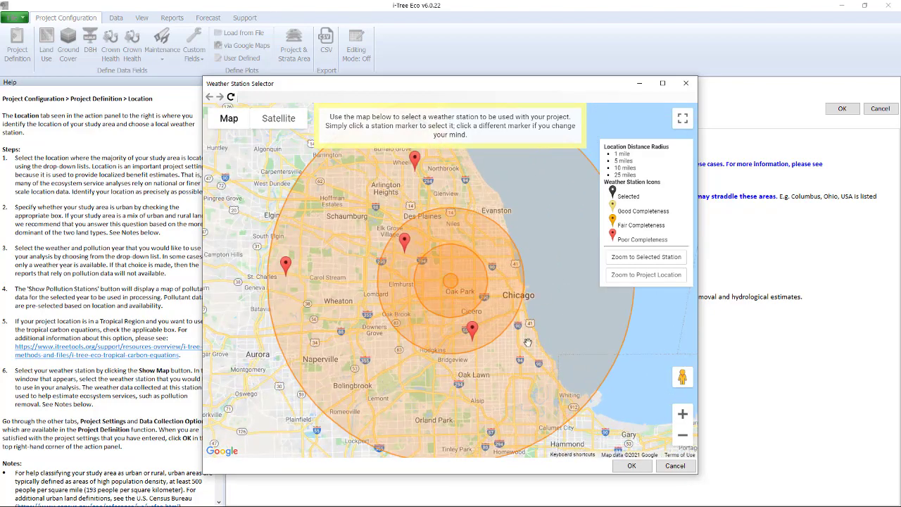
scroll(533, 295, "up", 1)
left_click_drag(533, 270, 526, 229)
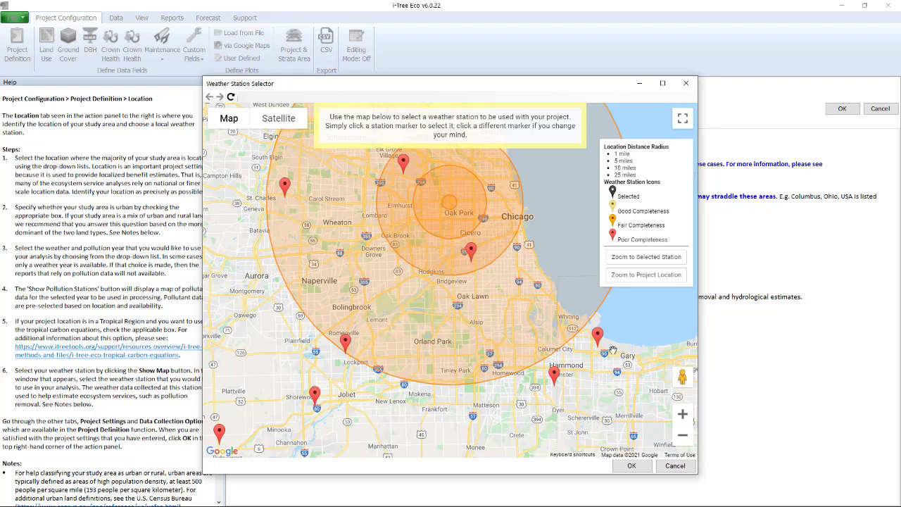
left_click(471, 251)
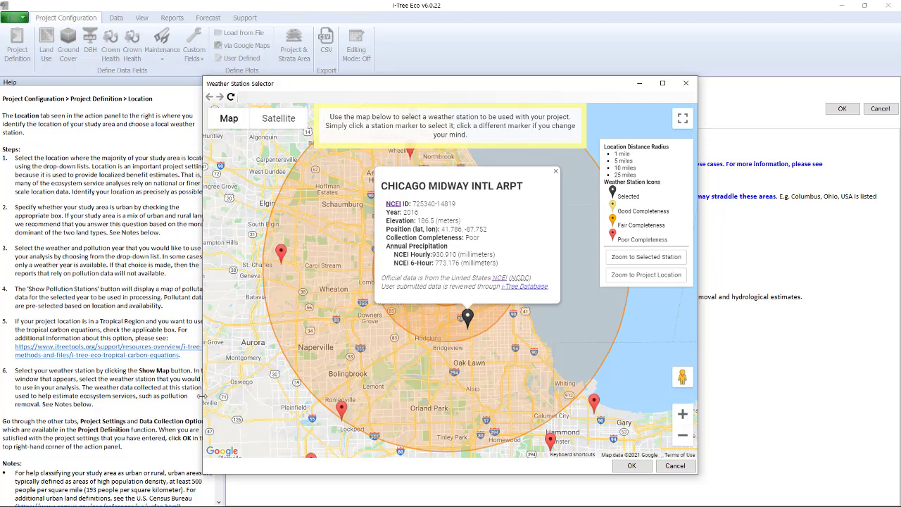
left_click_drag(202, 397, 246, 404)
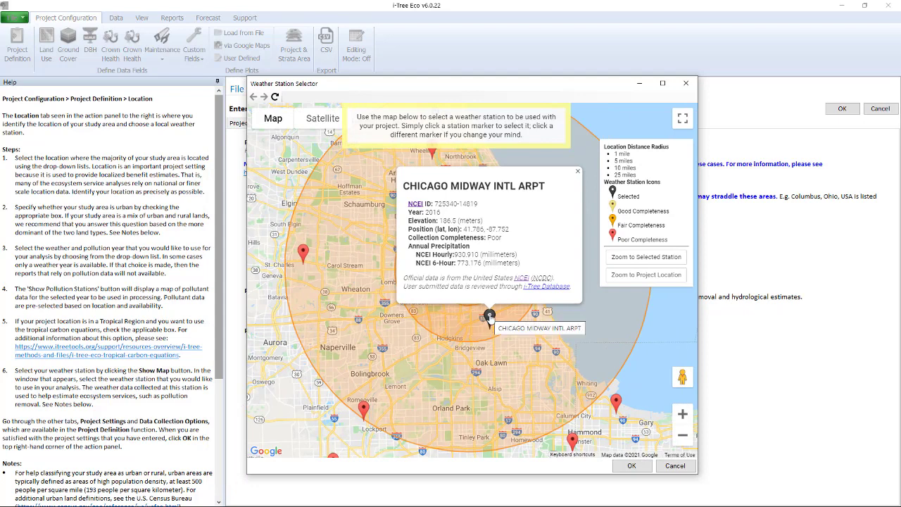
left_click(631, 466)
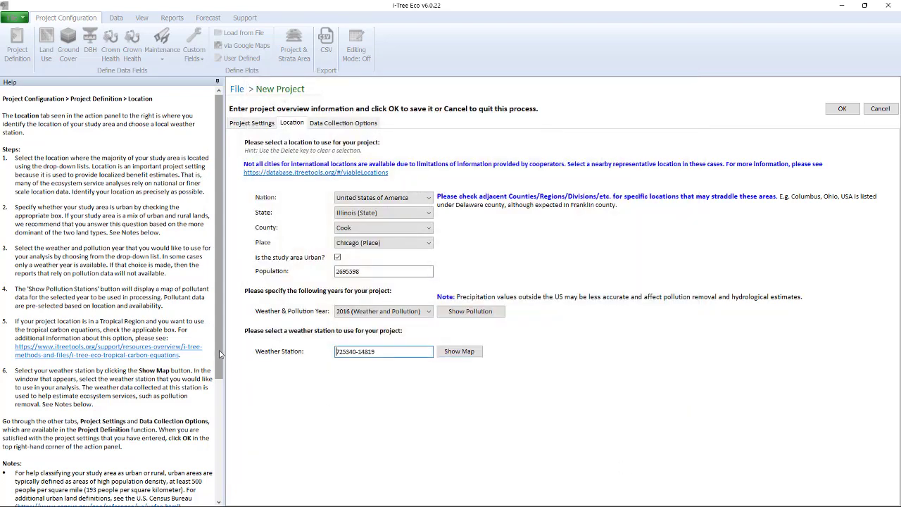
scroll(203, 489, "down", 6)
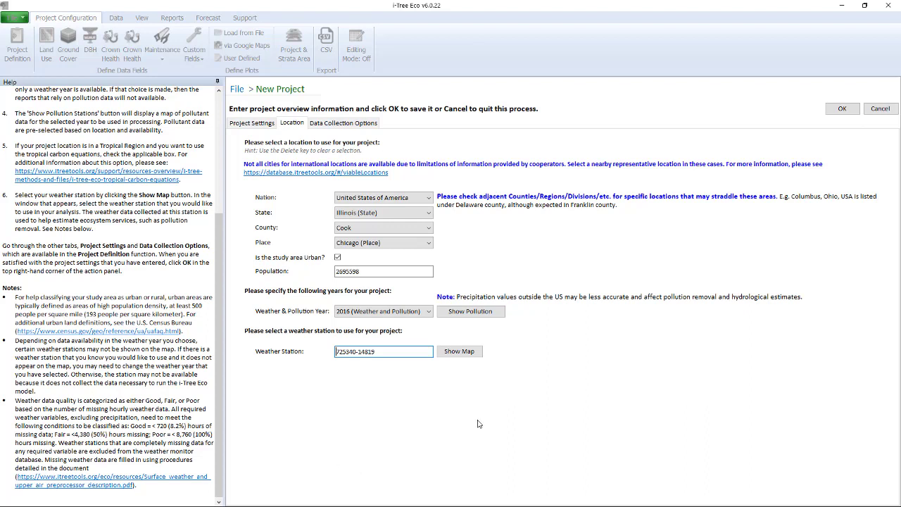
Display the map of selected pollution stations, enlarge it, and examine which pollutants the two stations just south of Chicago record.
left_click(470, 312)
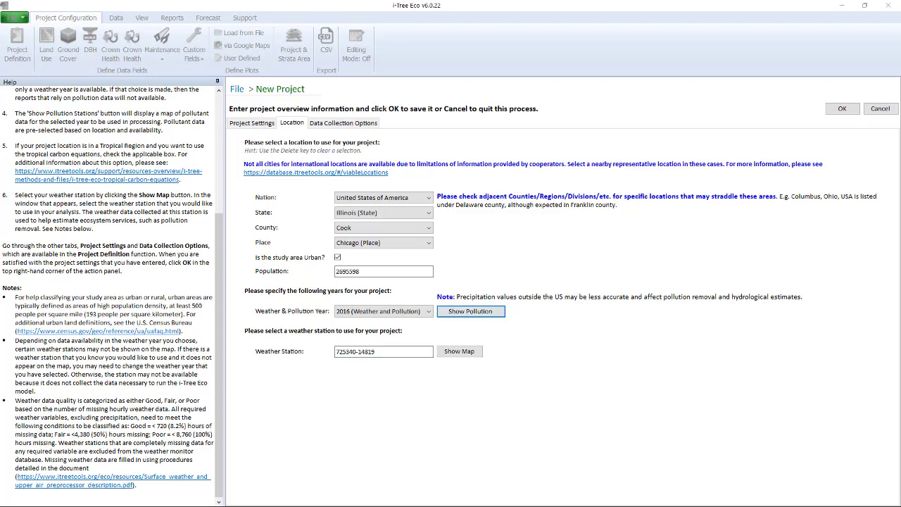
left_click_drag(522, 220, 682, 118)
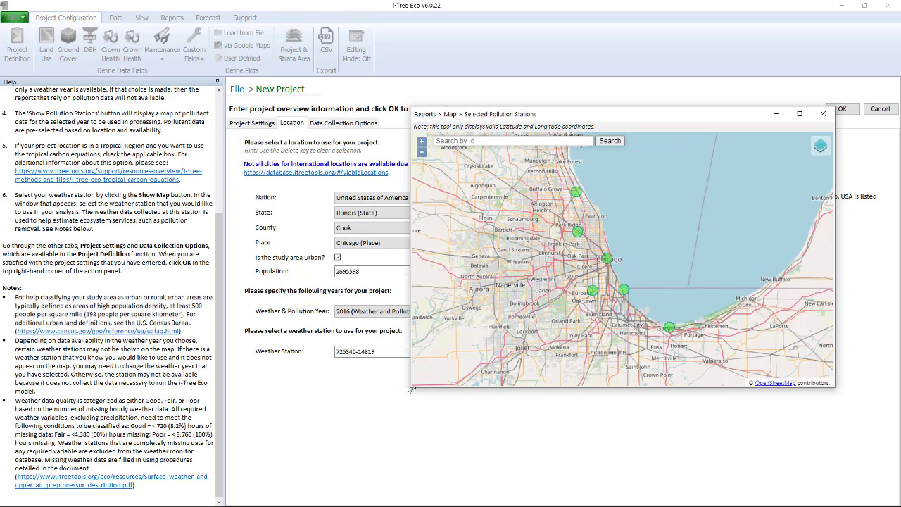
left_click_drag(410, 389, 350, 461)
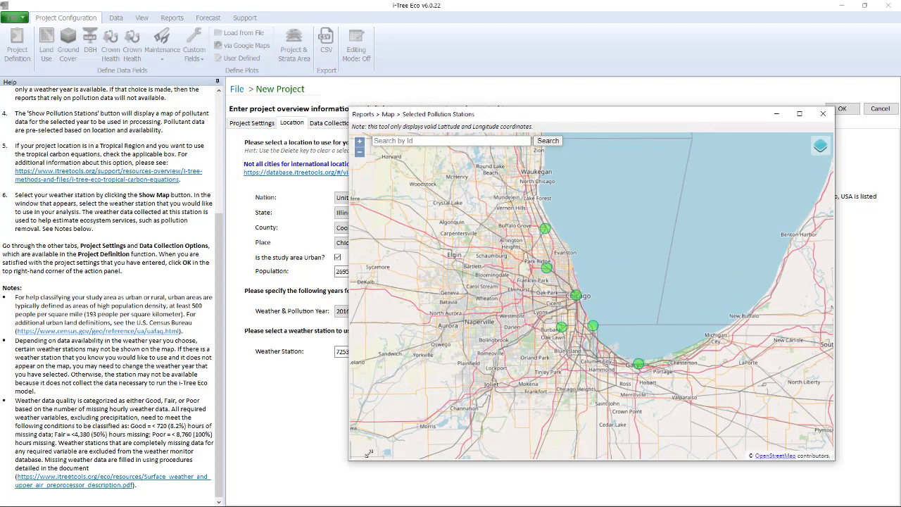
left_click(593, 327)
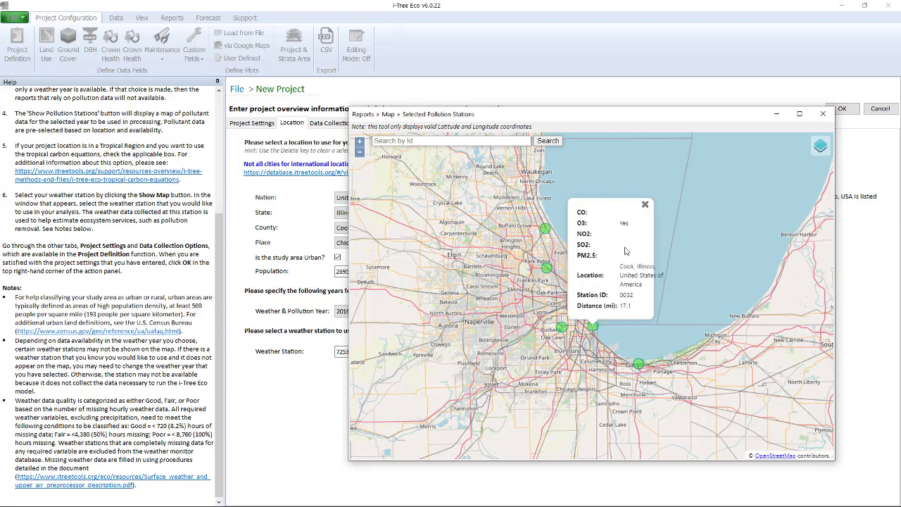
left_click(645, 205)
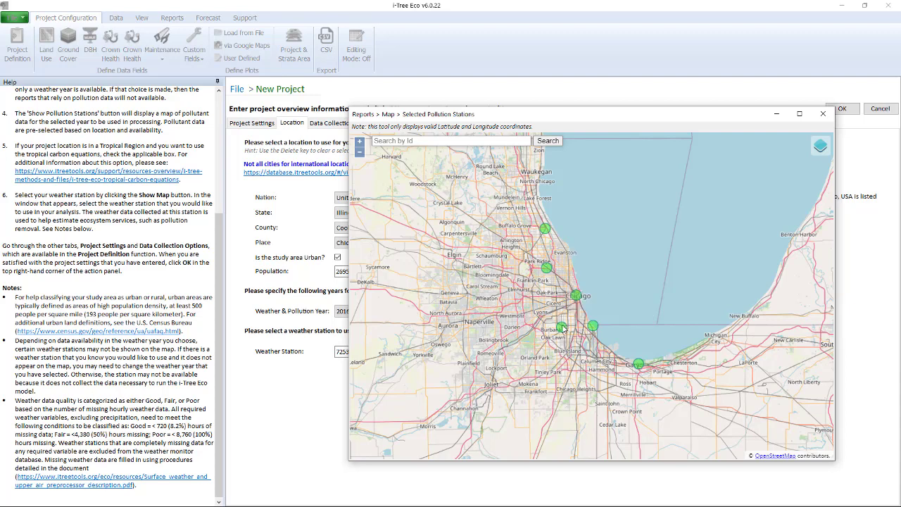
left_click(563, 327)
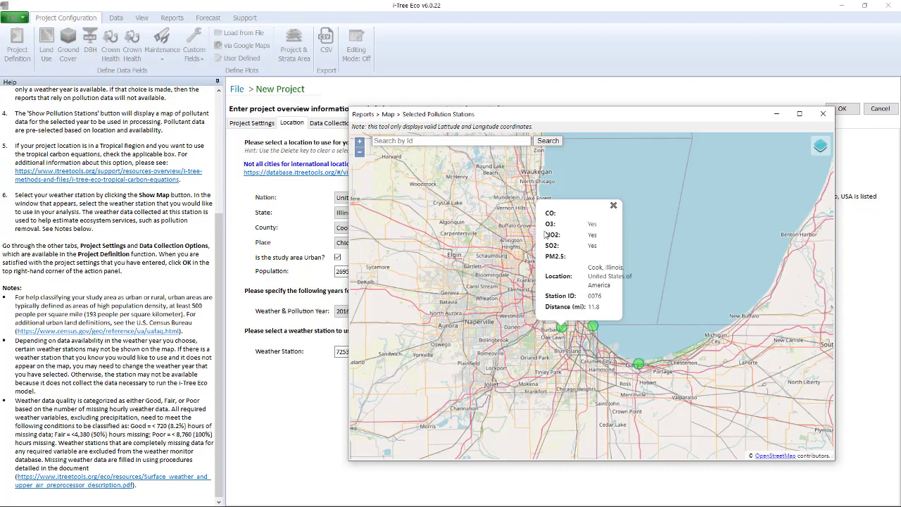
left_click(613, 205)
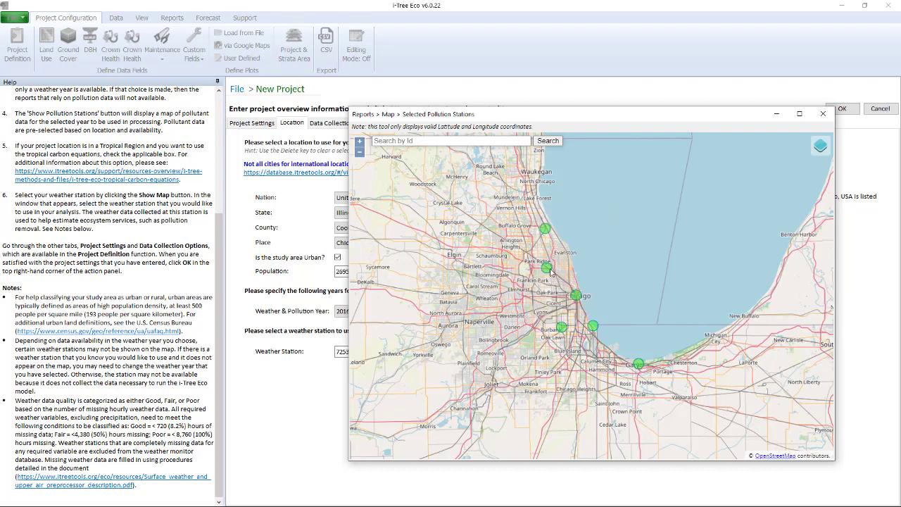
Examine the pollutant details of the two stations north of Chicago and the one at Gary, and close the pollution map.
left_click(550, 270)
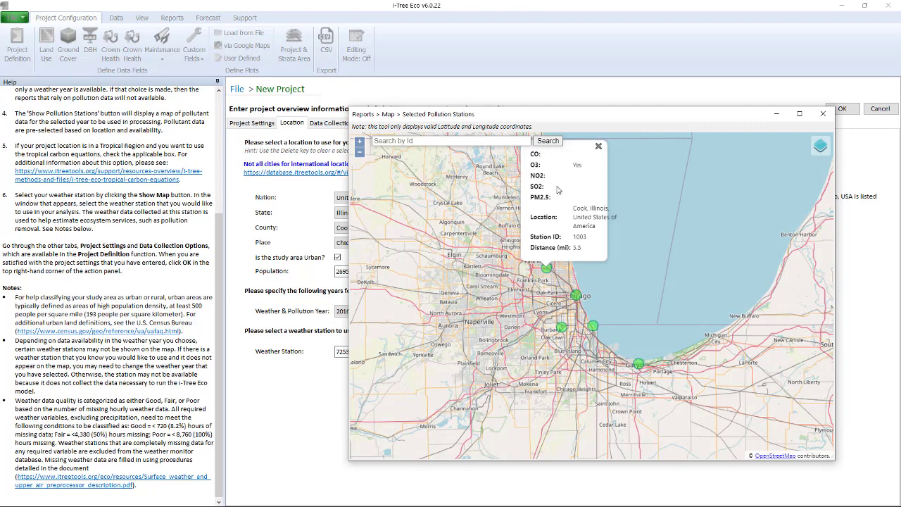
left_click(598, 148)
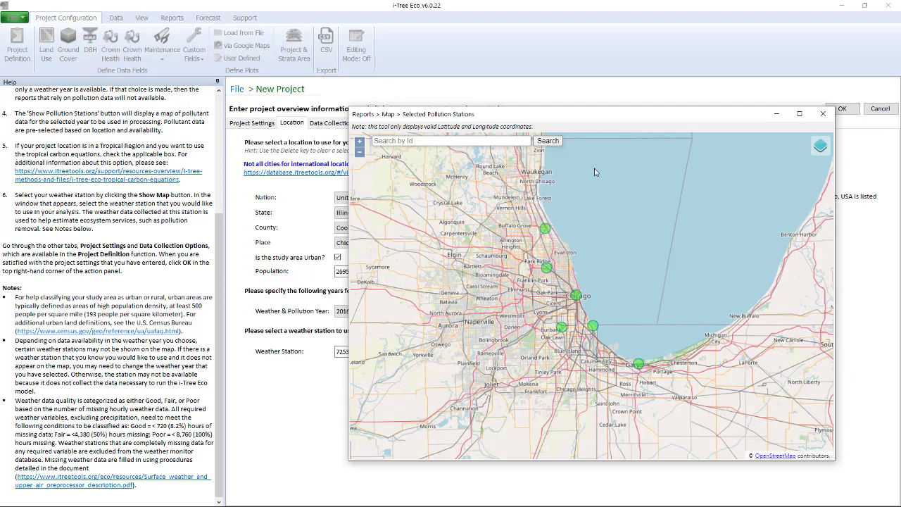
left_click(547, 229)
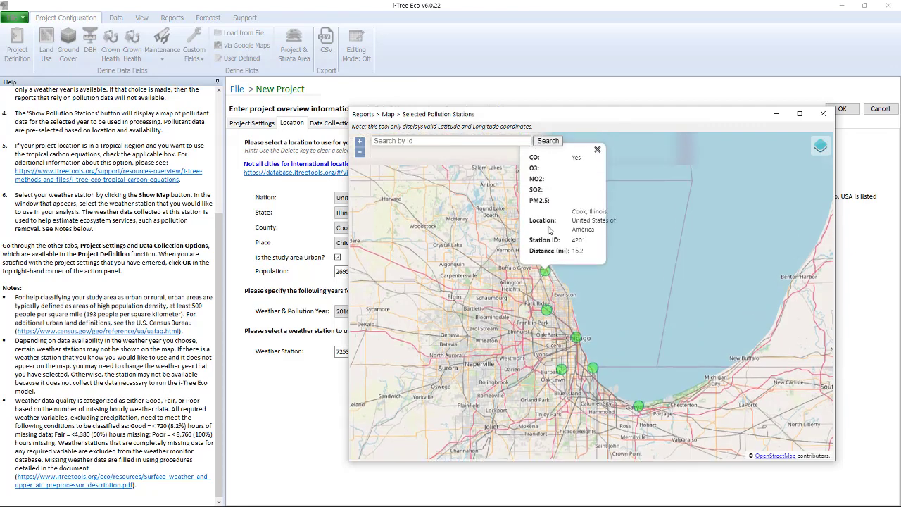
left_click(598, 152)
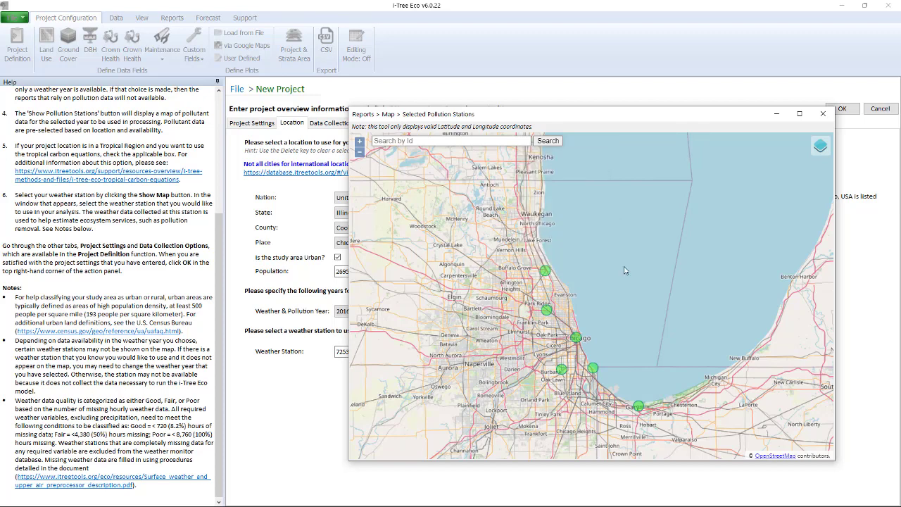
left_click(638, 407)
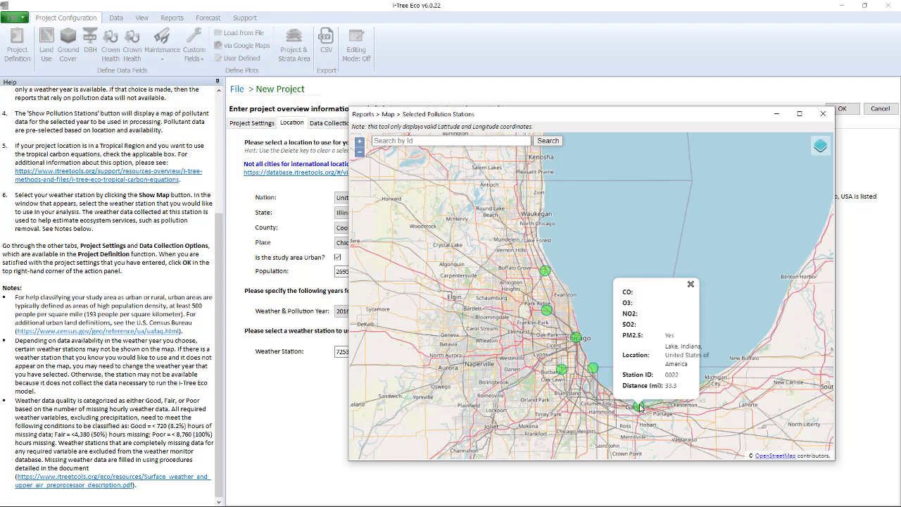
left_click(691, 286)
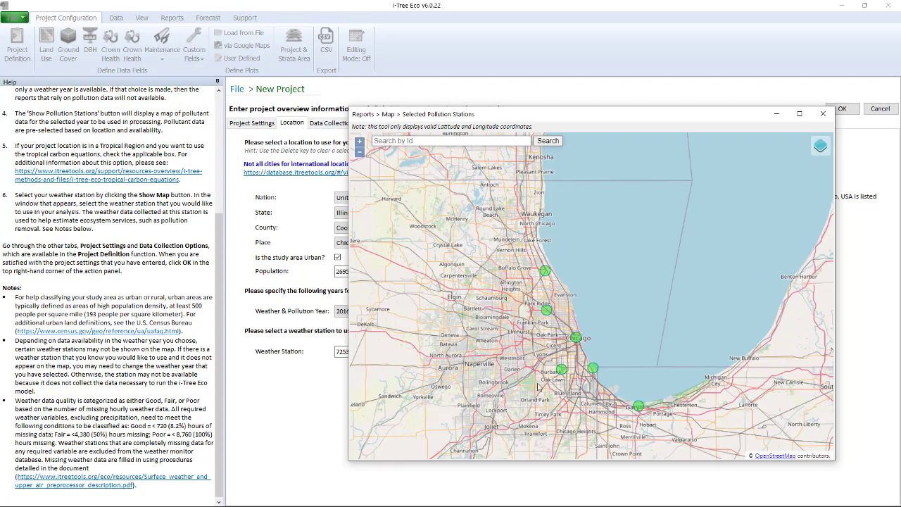
left_click(823, 114)
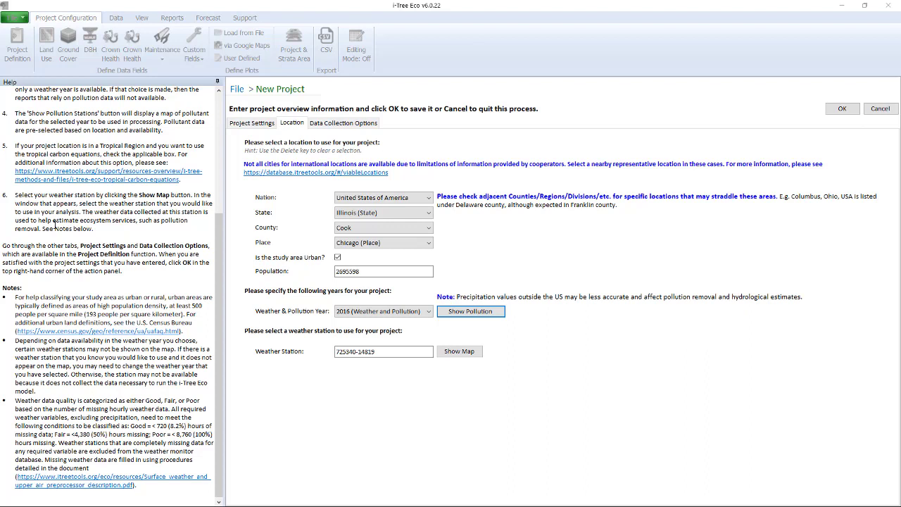
Review the new project's general settings and location entries, and open its data collection options.
left_click(259, 124)
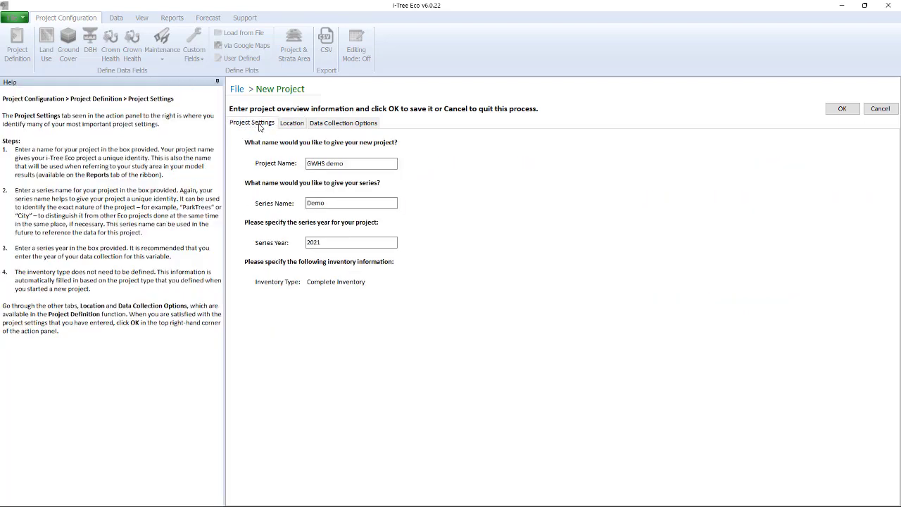
left_click(293, 123)
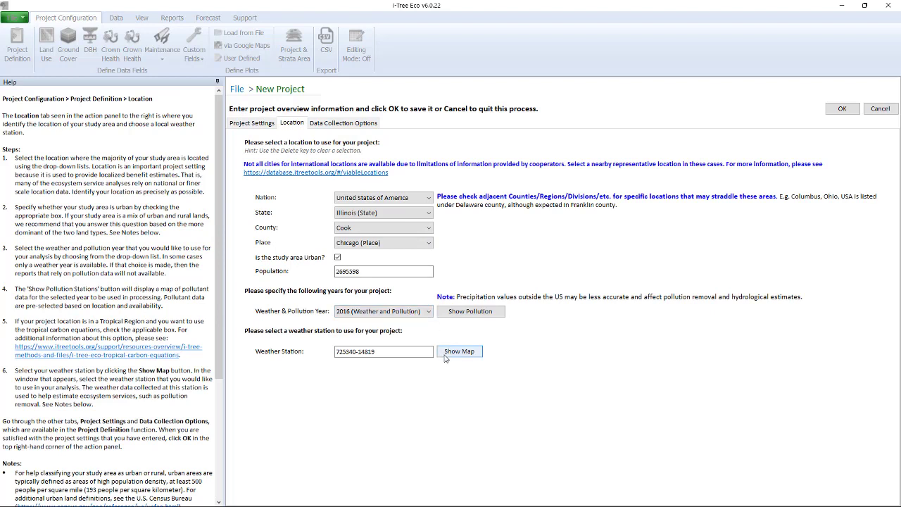
left_click(351, 124)
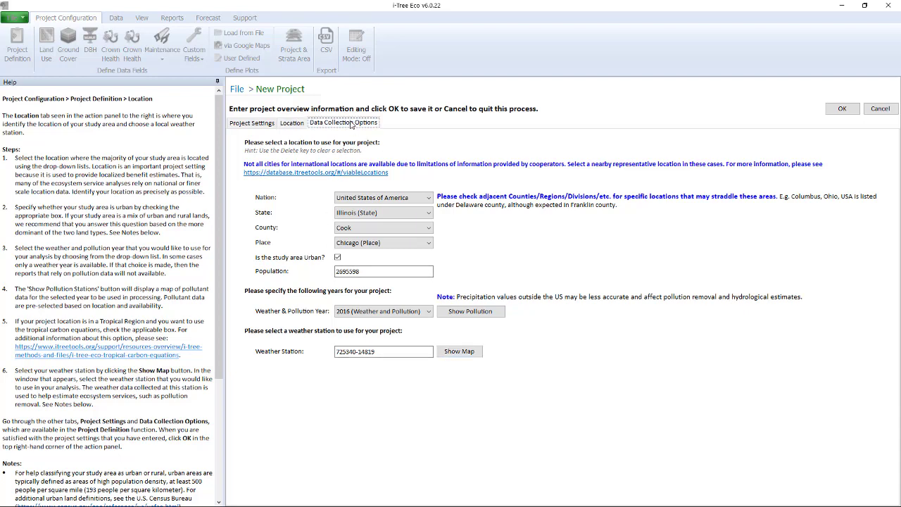